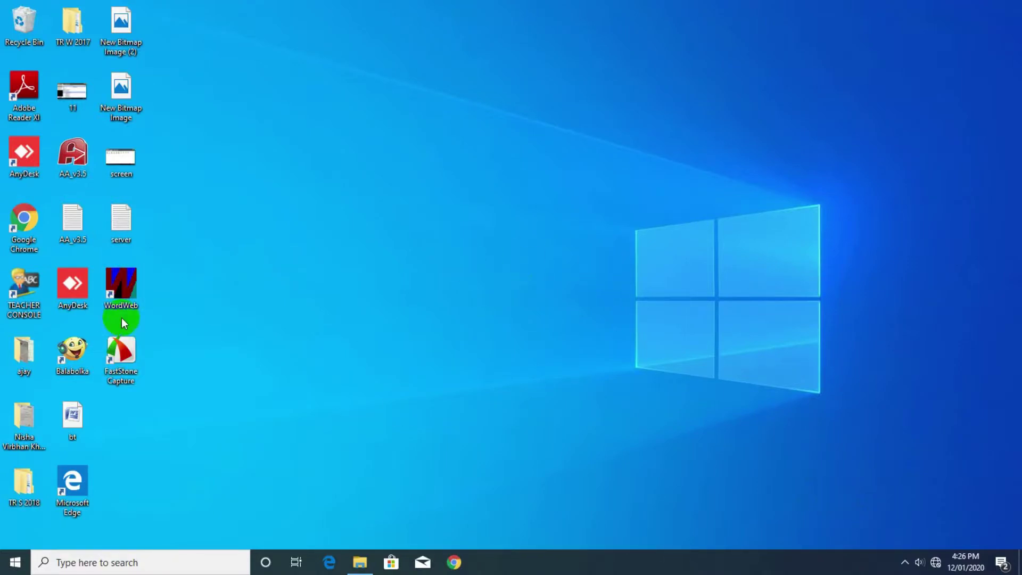
- Open the properties of the Realtek microphone from the system's sound recording devices
right_click(920, 563)
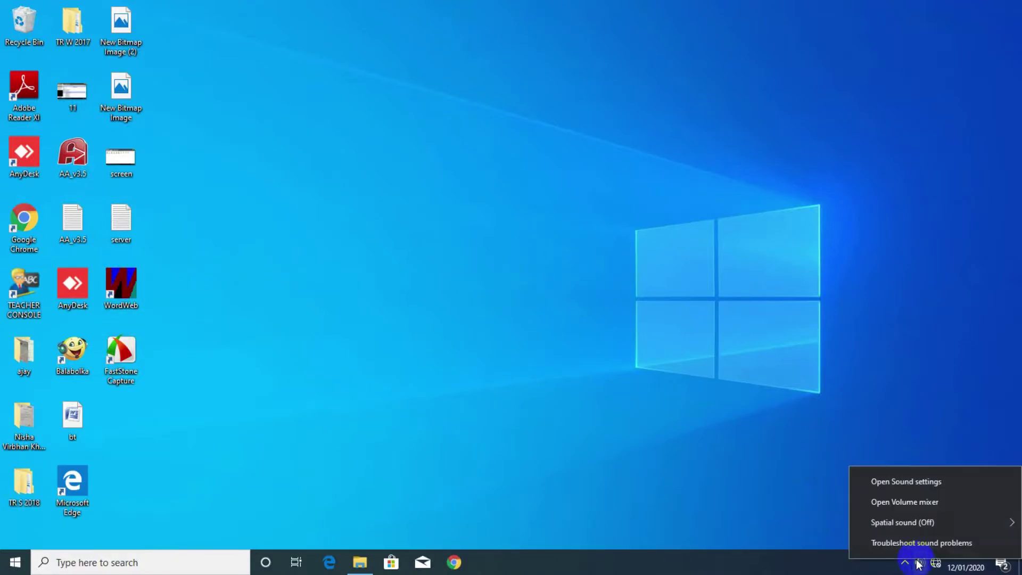
click(920, 486)
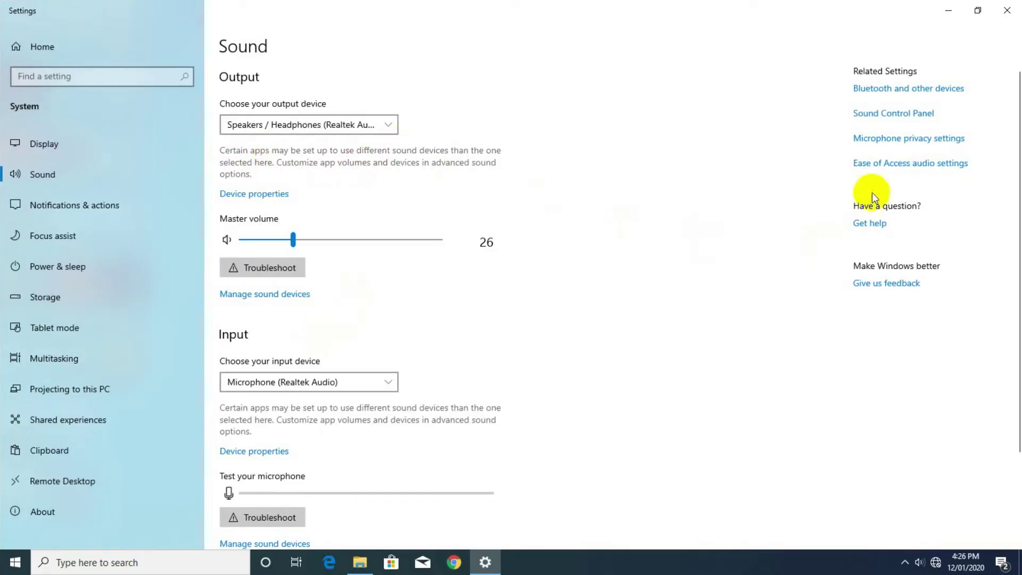
click(899, 120)
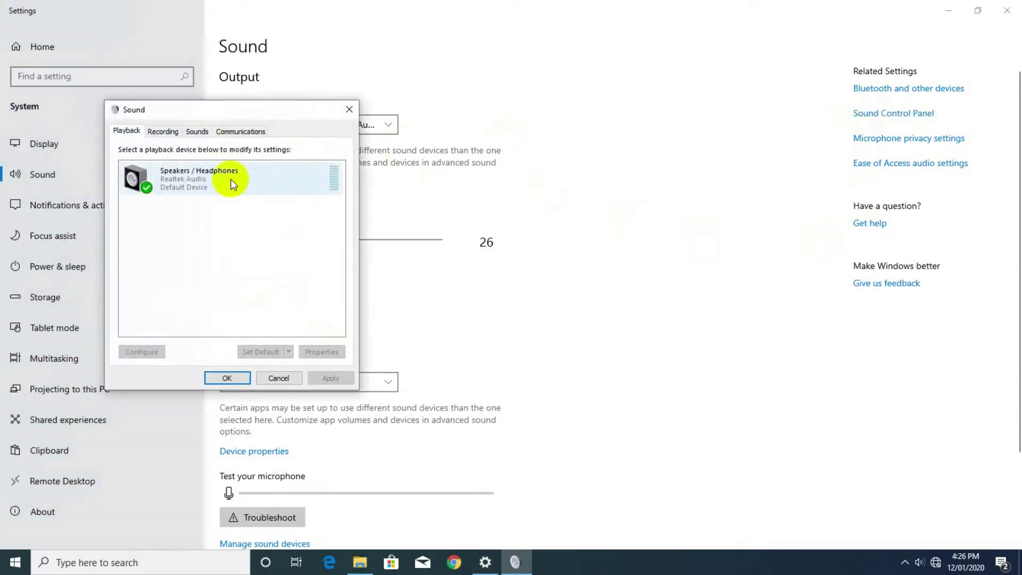
click(167, 131)
double_click(175, 175)
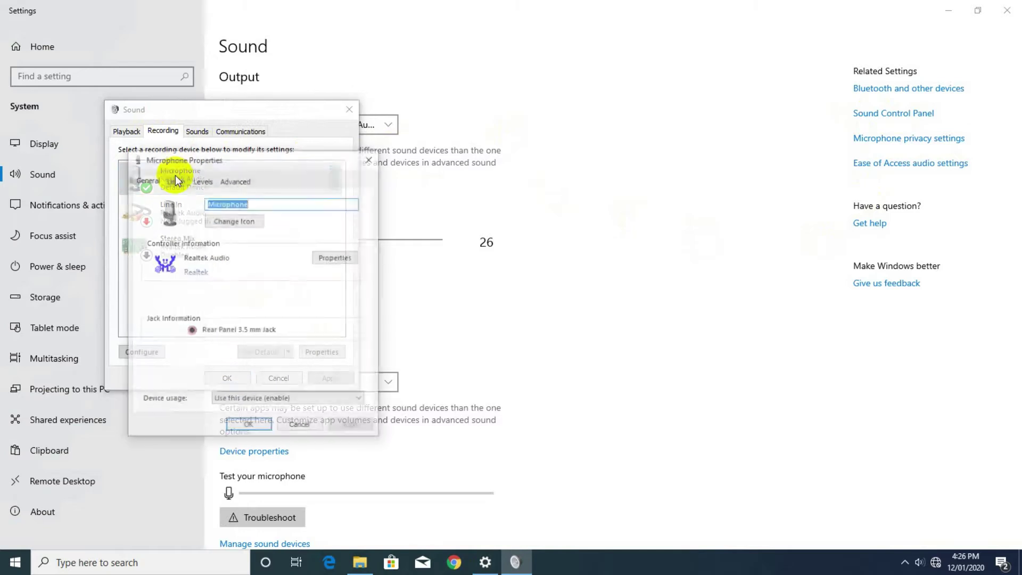
- Examine the microphone's Listen, Levels, Advanced and General properties for enhancement options, and close all sound settings windows
click(175, 180)
click(202, 180)
click(235, 180)
click(202, 180)
click(174, 180)
click(148, 180)
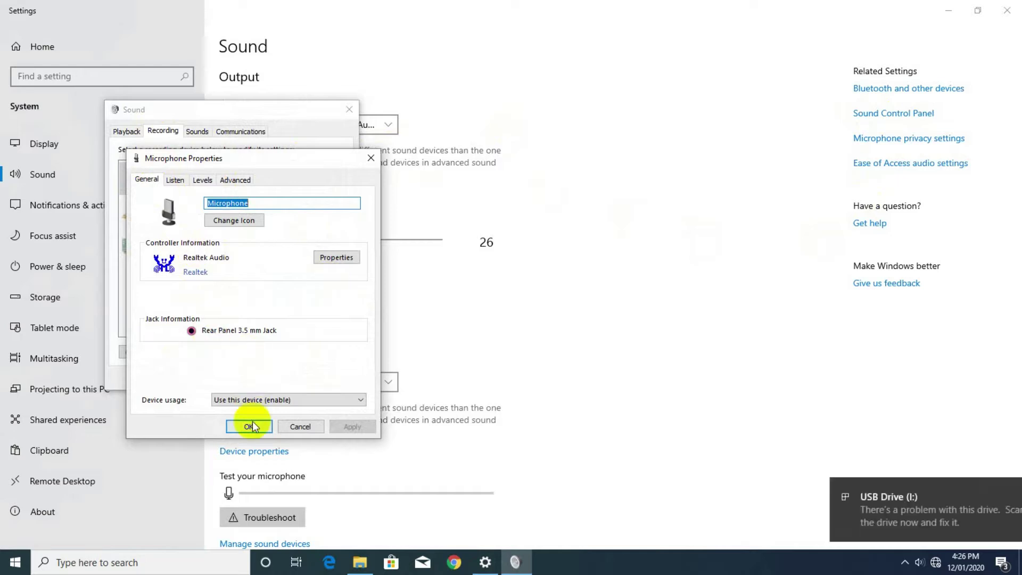
click(249, 425)
click(229, 378)
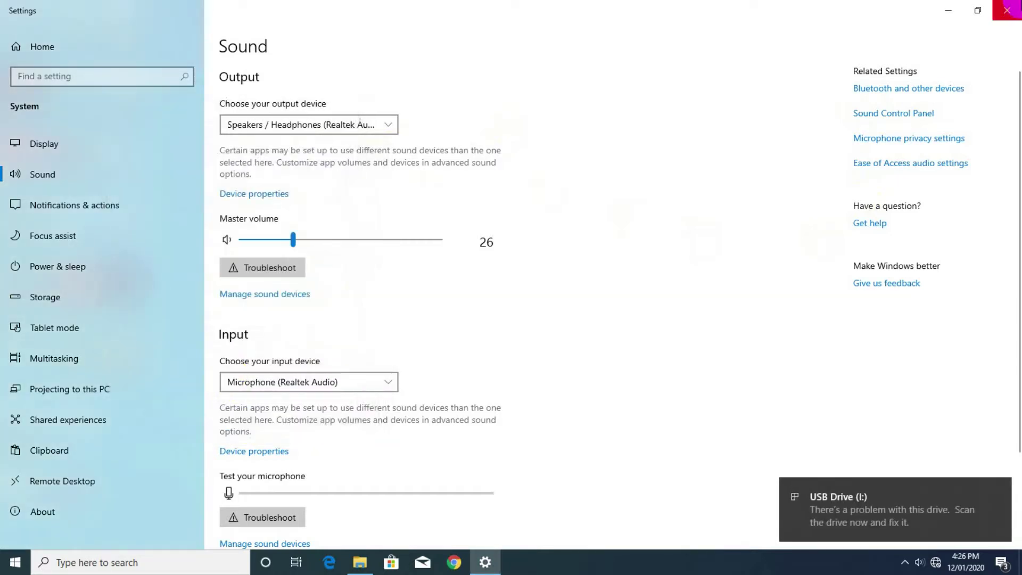
click(1007, 10)
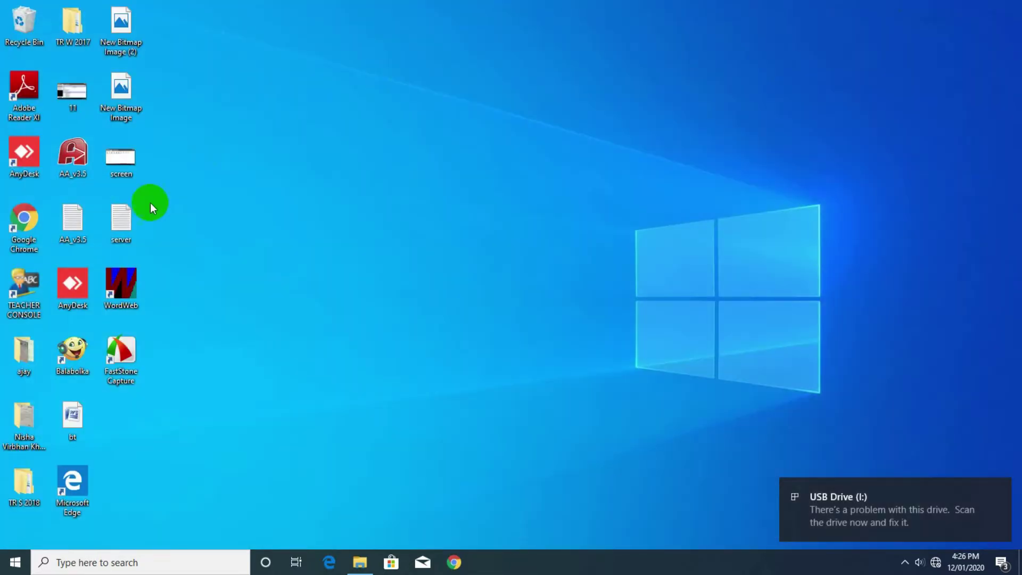
- Open Google Chrome and dismiss the USB drive notification
double_click(46, 213)
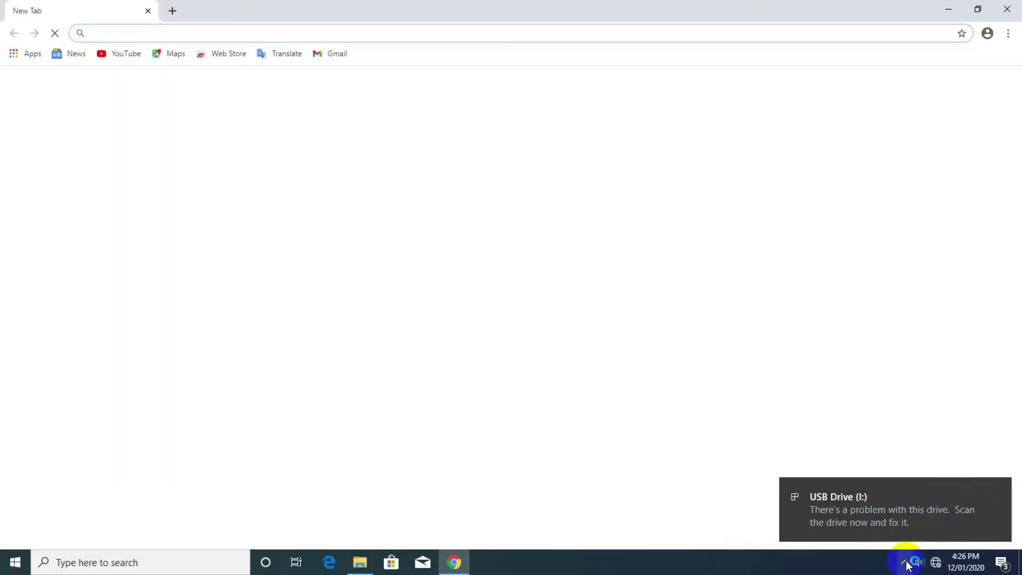
click(1000, 487)
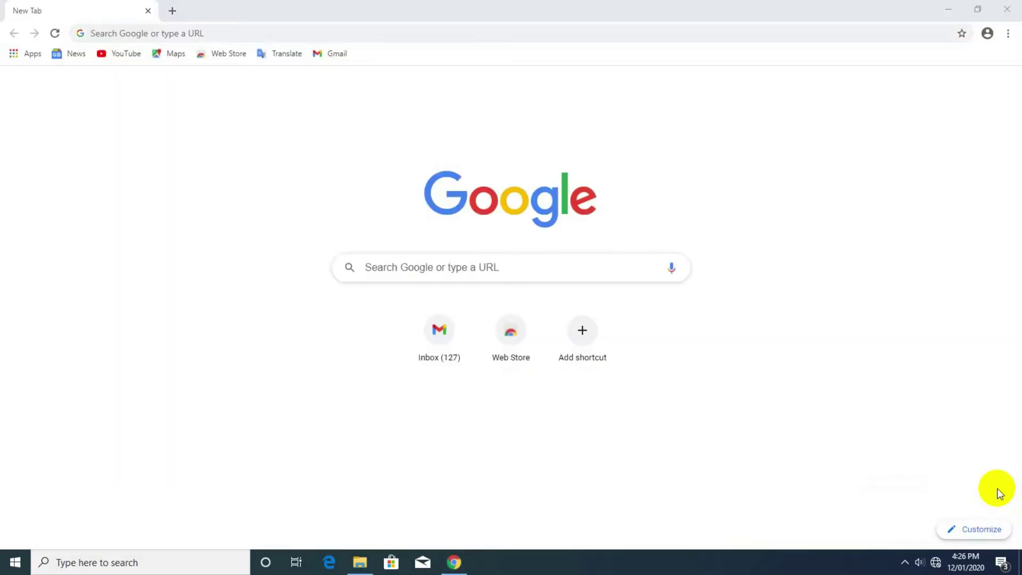
click(905, 560)
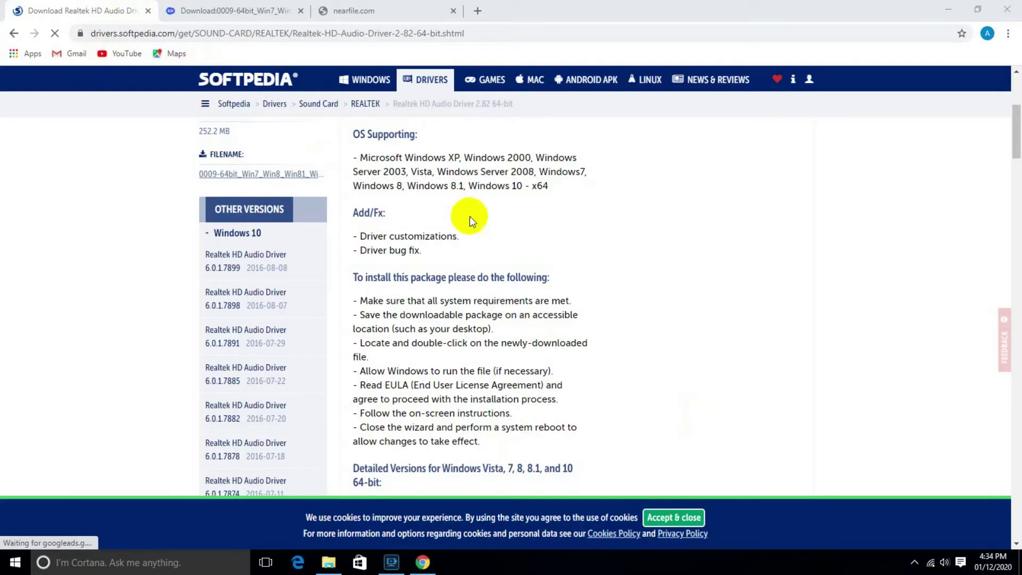
- Review the Realtek HD Audio Driver 2.82 64-bit download pages on Softpedia, DriversCloud and NearFile, reloading the NearFile page
scroll(576, 372, up, 5)
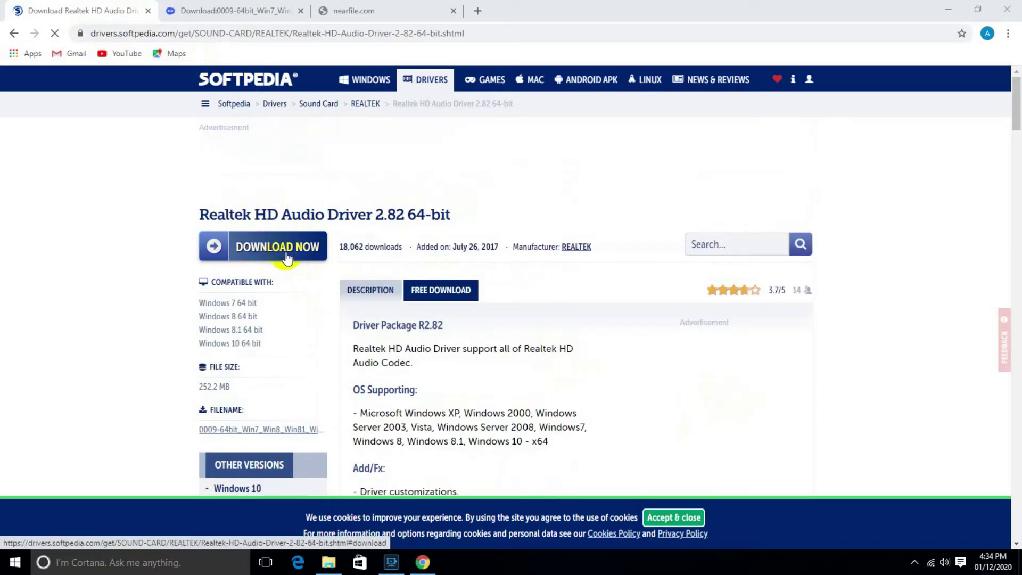
click(192, 7)
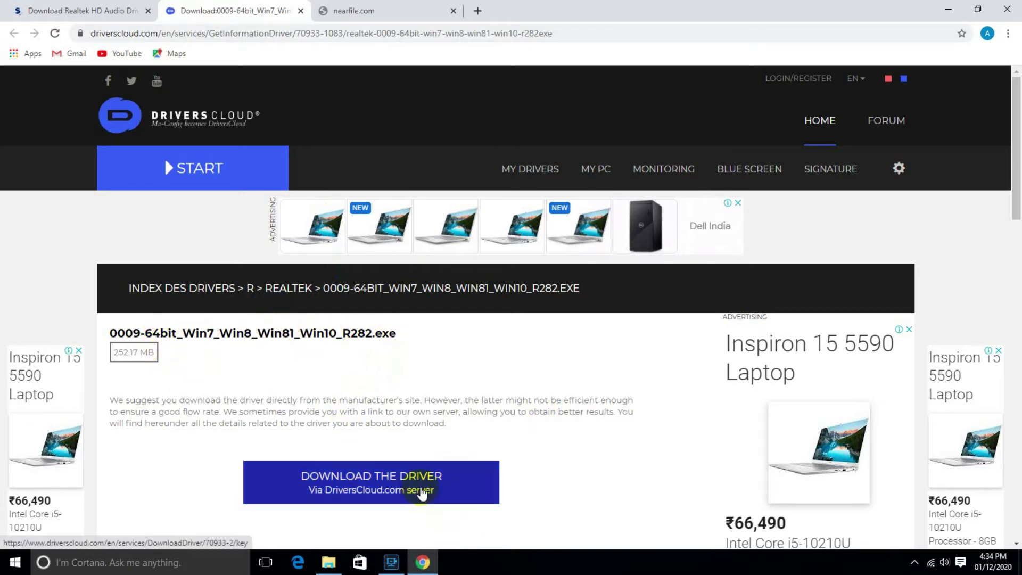
click(375, 11)
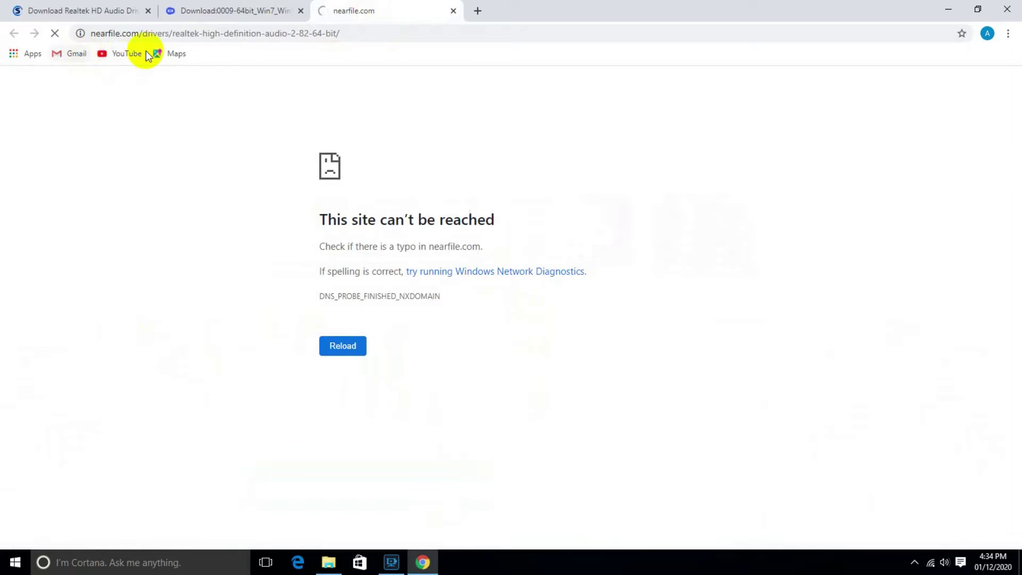
click(55, 33)
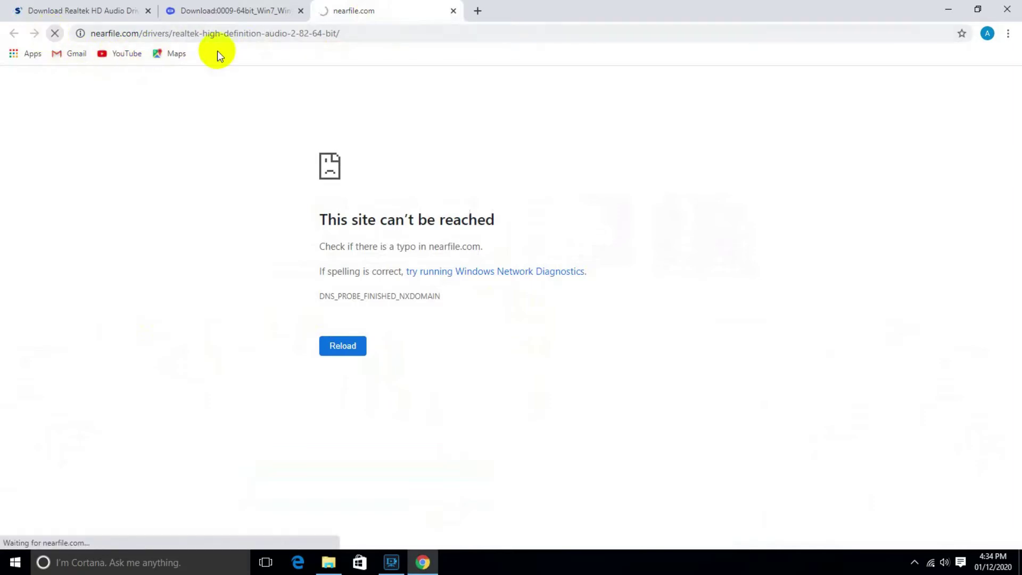
click(236, 10)
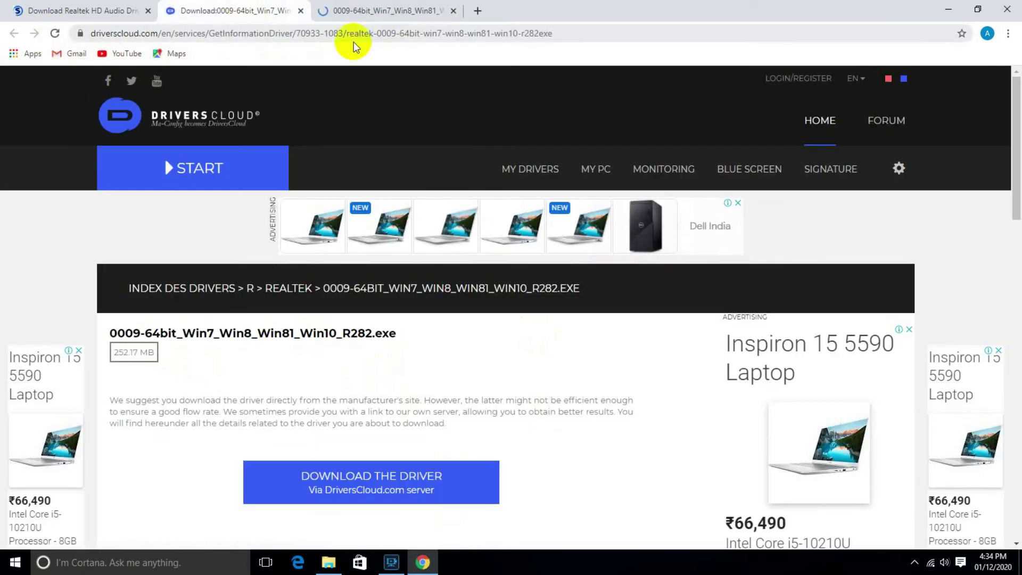
click(354, 12)
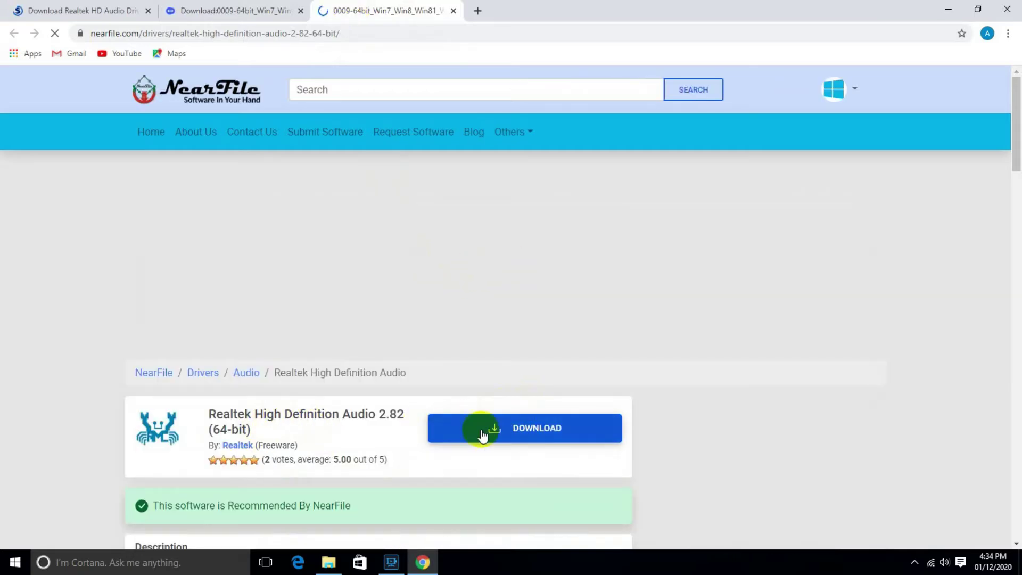
- Download Realtek High Definition Audio 2.82 (64-bit) from the NearFile page
scroll(527, 434, down, 3)
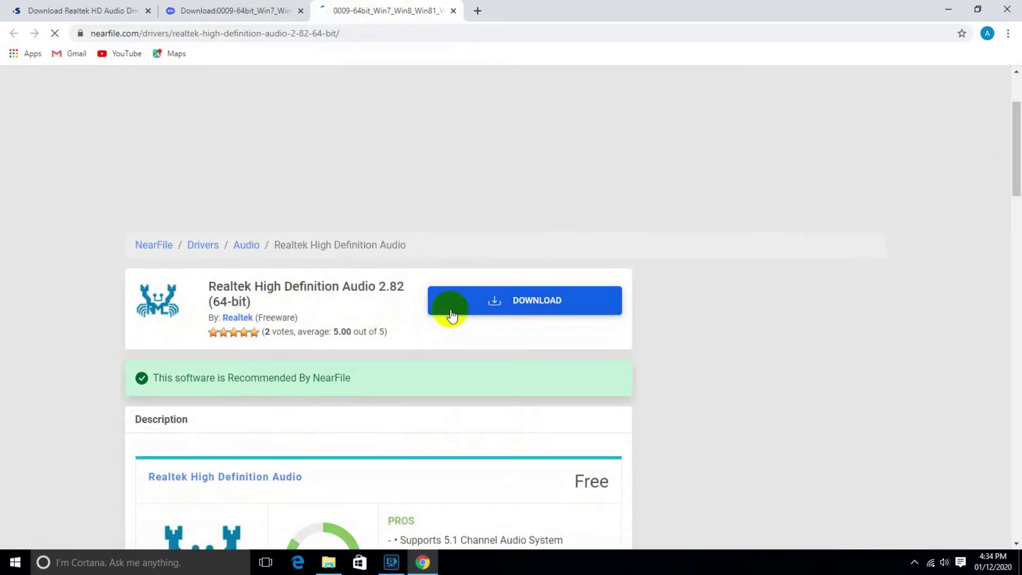
scroll(450, 313, down, 5)
scroll(523, 317, up, 2)
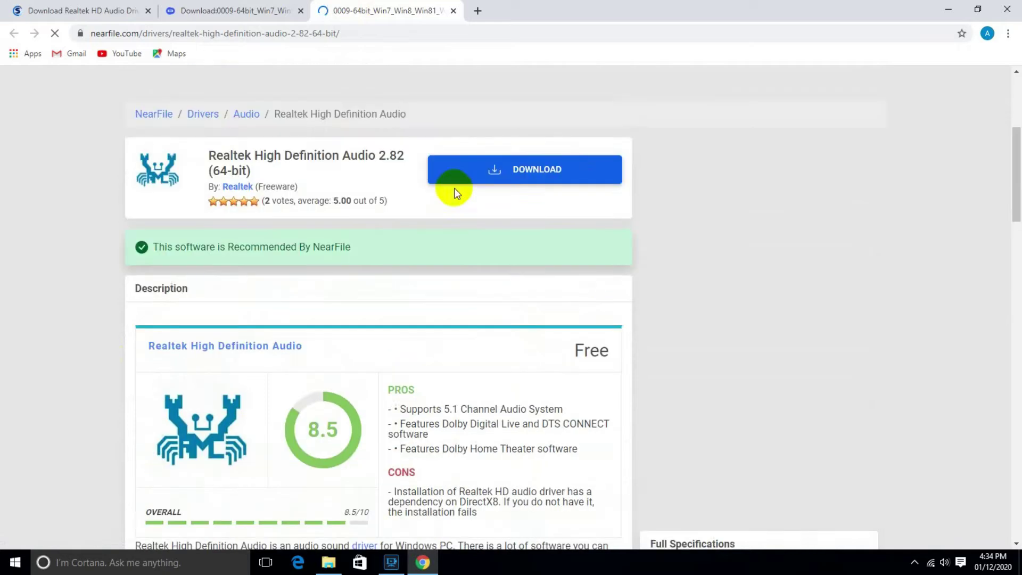
click(490, 178)
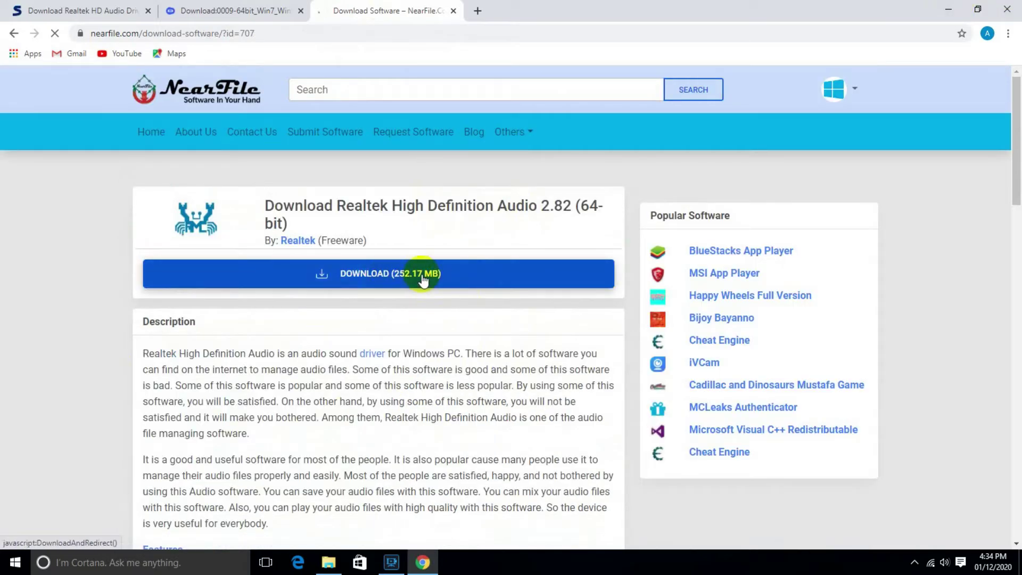
click(410, 282)
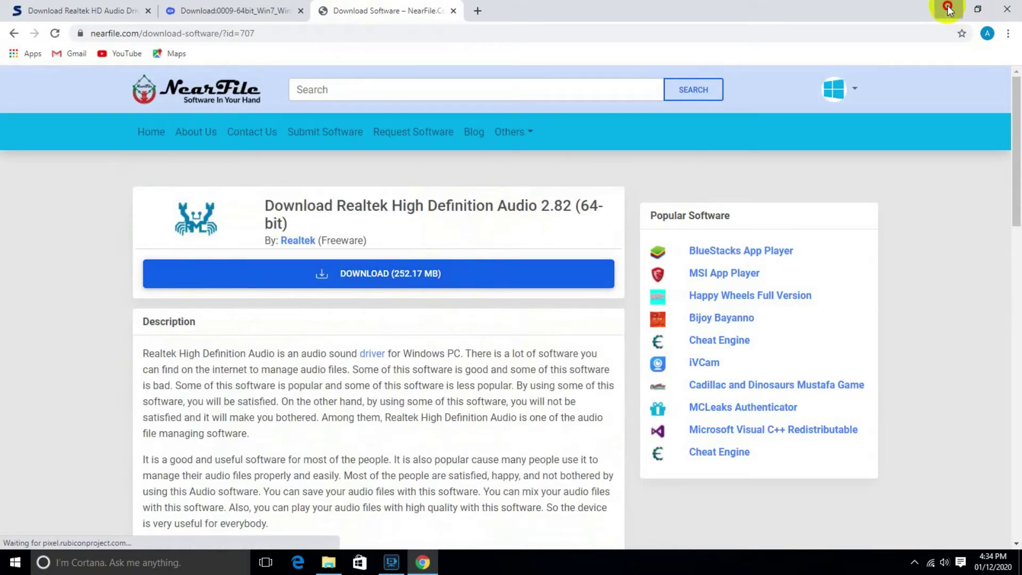
- Switch to File Explorer and run the 0009-64bit_Win7_Win8_Win81_Win10_R282 installer from New Volume (E:)
click(949, 11)
click(360, 562)
click(329, 562)
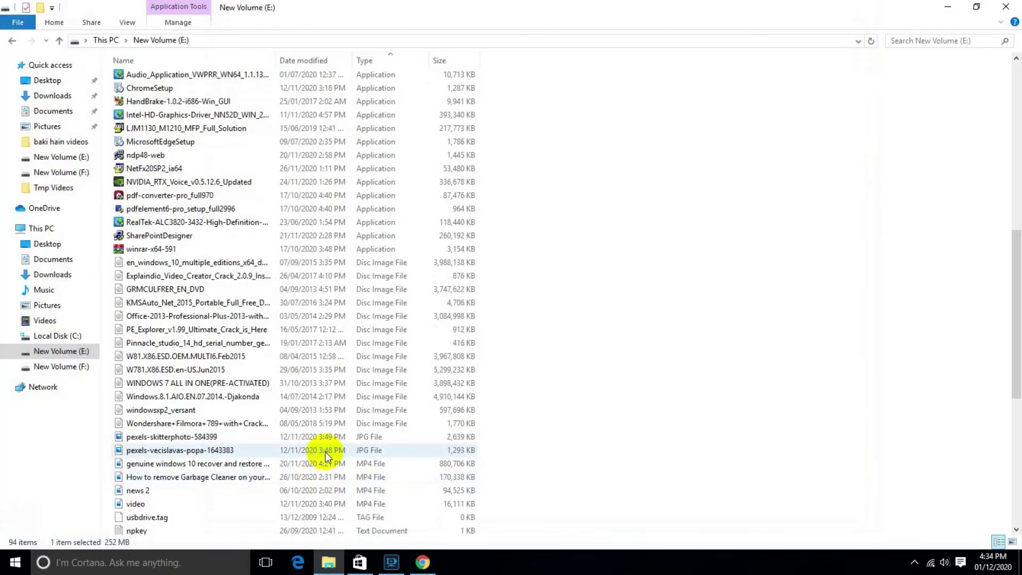
scroll(205, 296, up, 7)
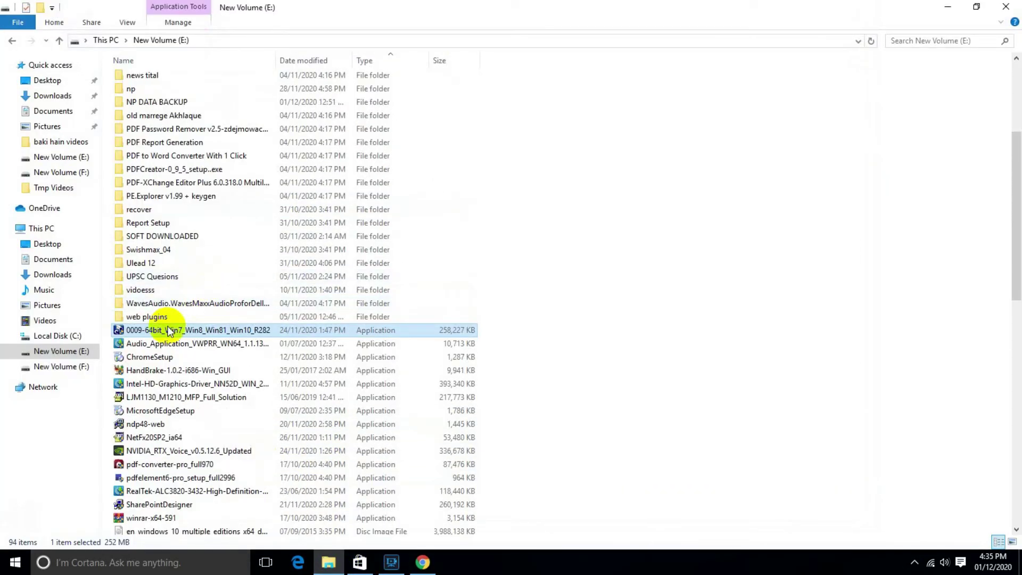
double_click(237, 334)
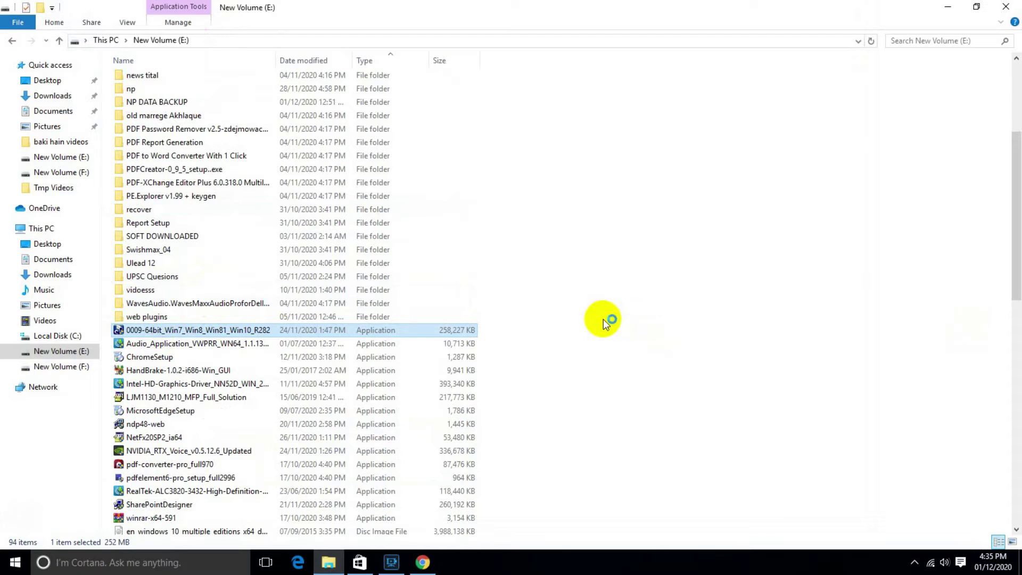
click(914, 565)
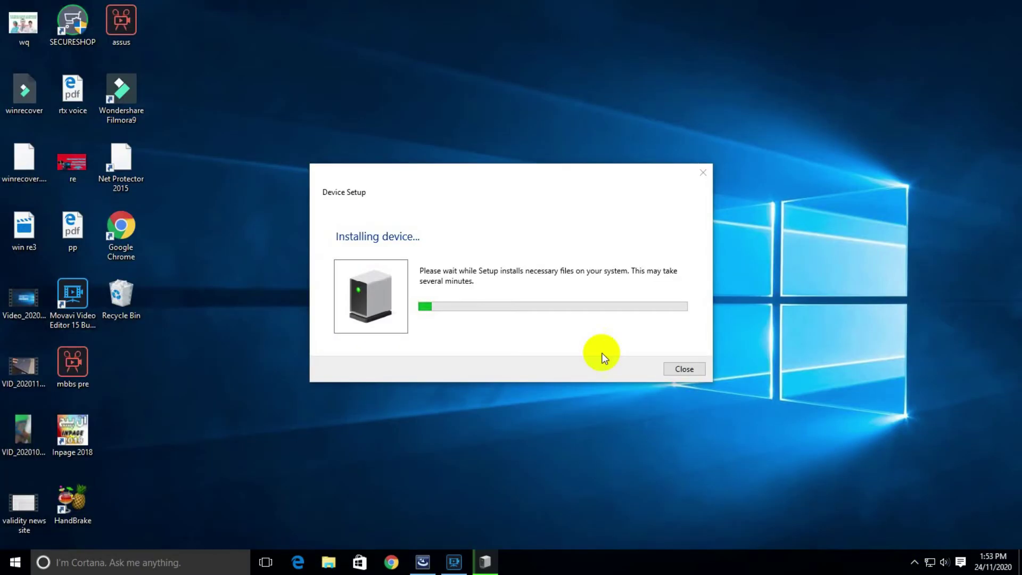
click(914, 566)
click(879, 392)
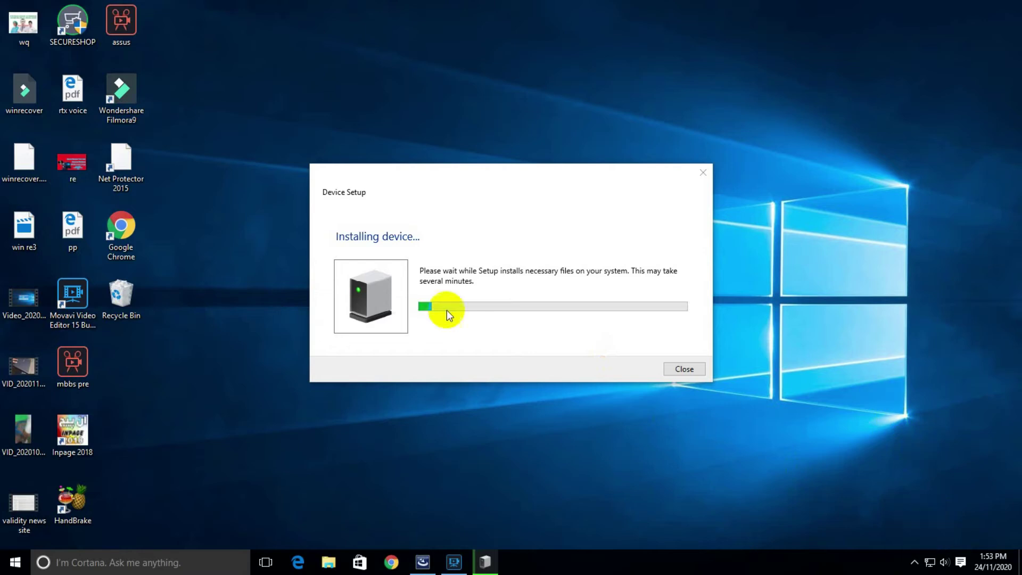
- Move the Device Setup window aside and check the progress of the Realtek driver and device installation
drag(451, 178, 374, 165)
click(454, 563)
click(557, 440)
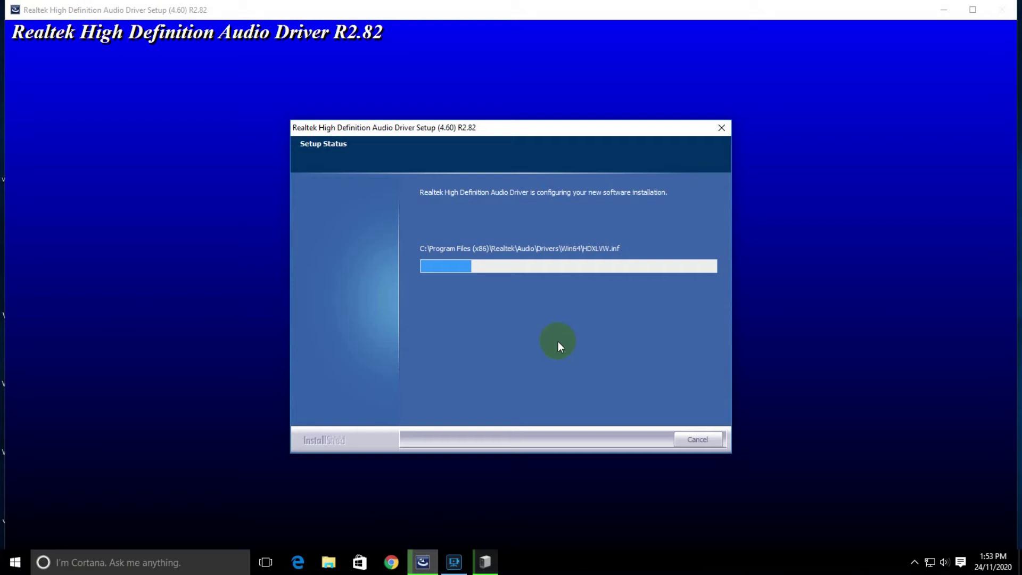
click(484, 560)
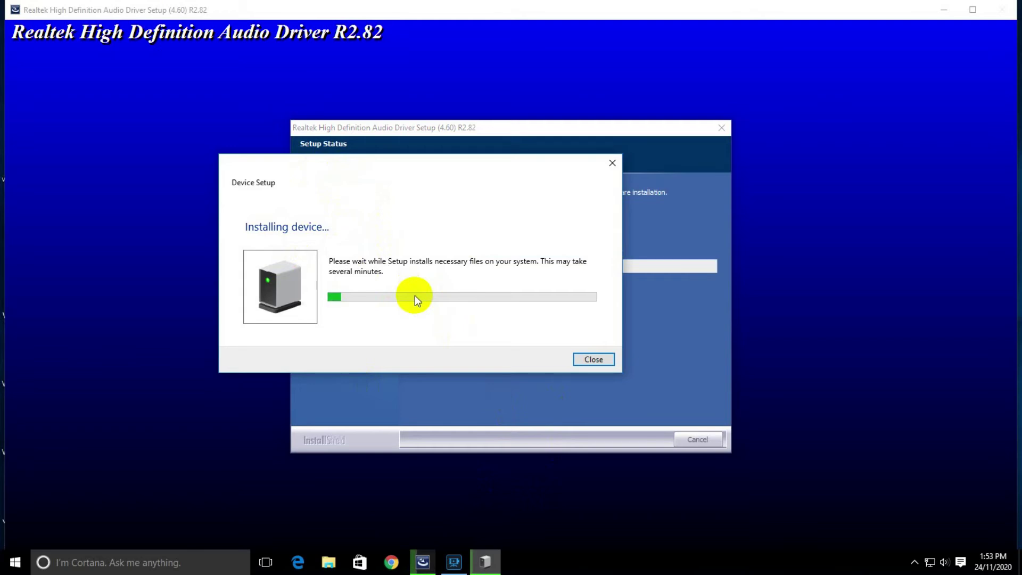
click(914, 563)
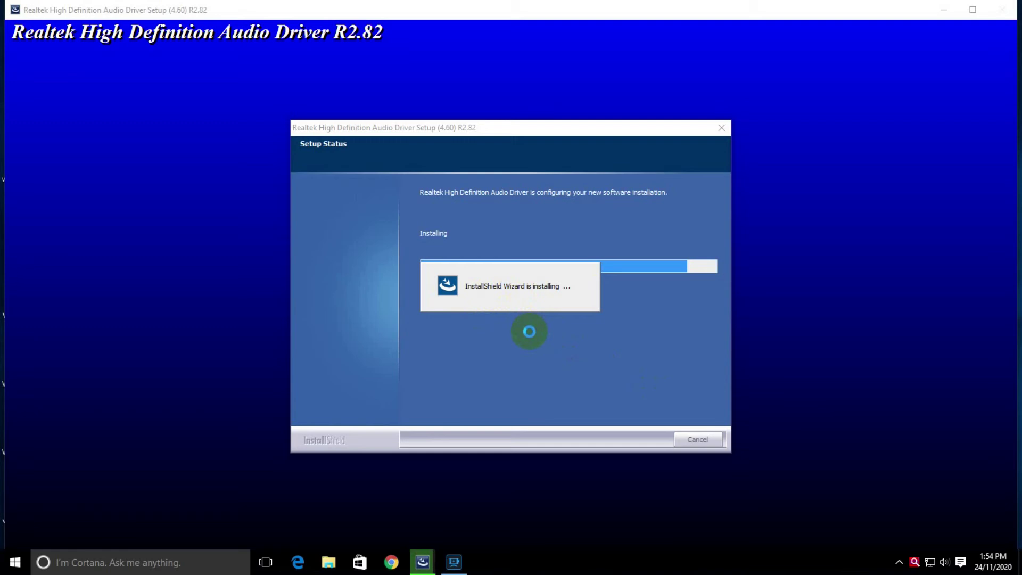
click(900, 561)
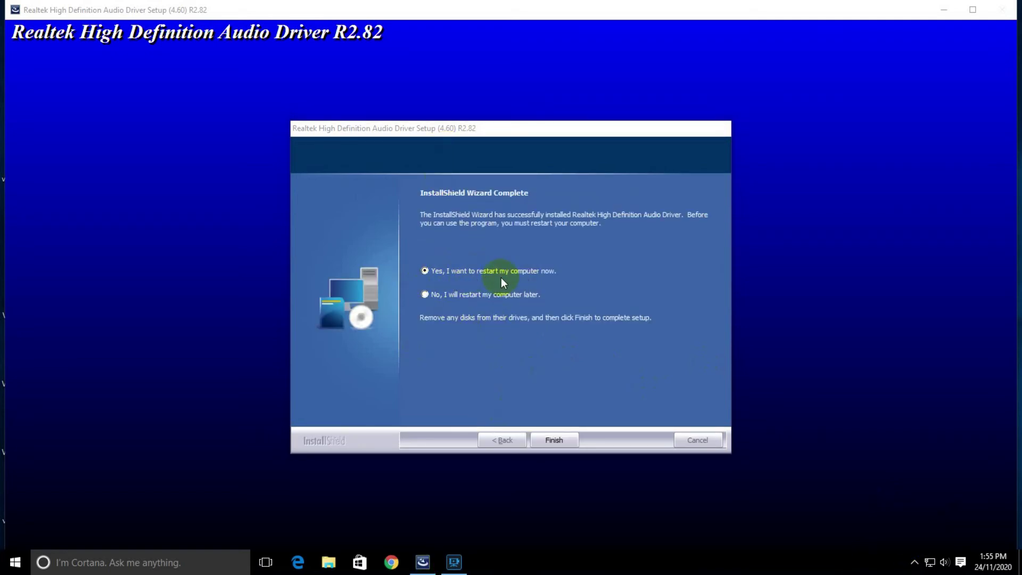
click(914, 560)
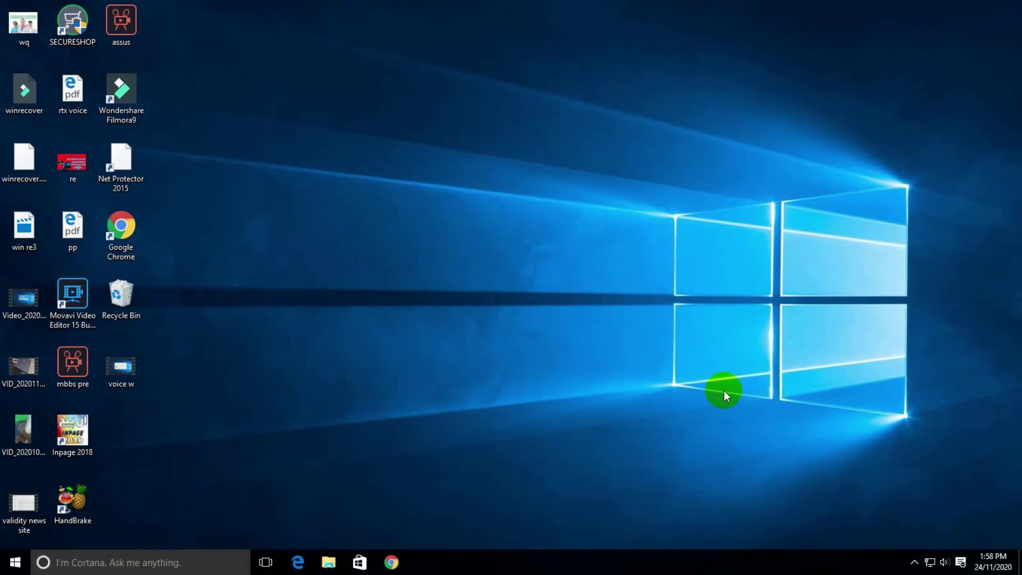
- Open the Sound dialog's recording devices and bring up the microphone's properties
right_click(954, 559)
click(923, 537)
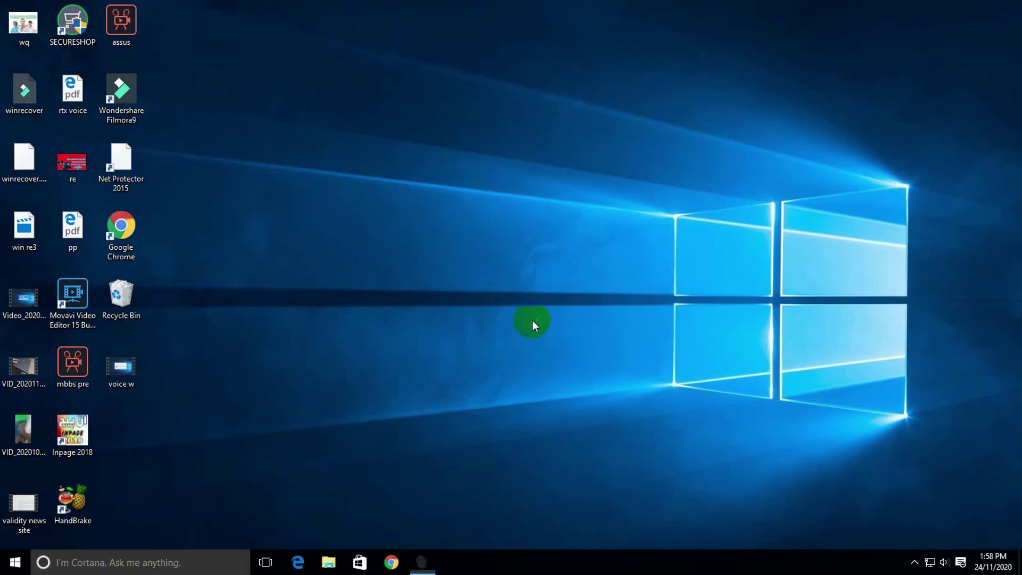
click(258, 147)
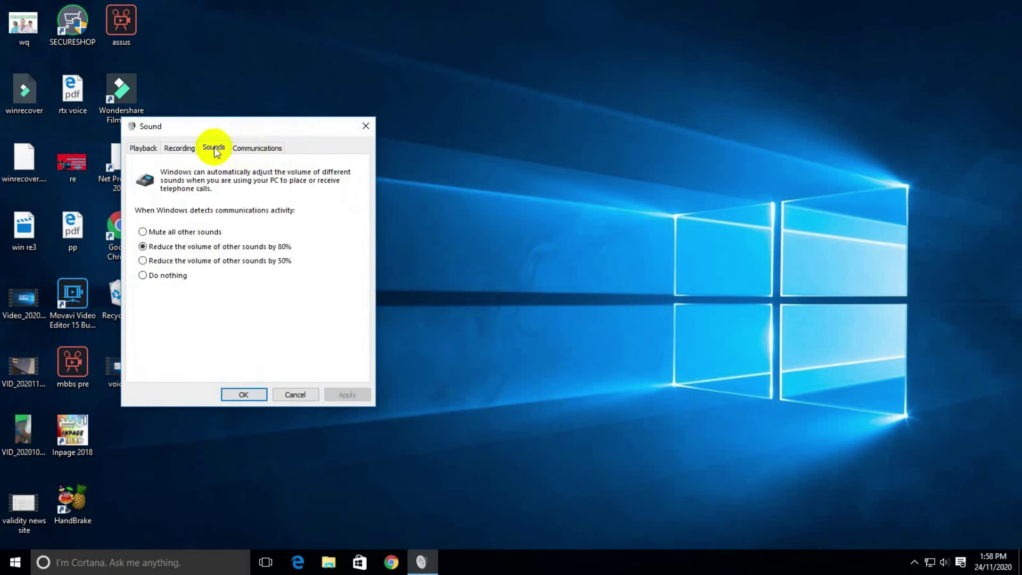
click(177, 142)
double_click(203, 194)
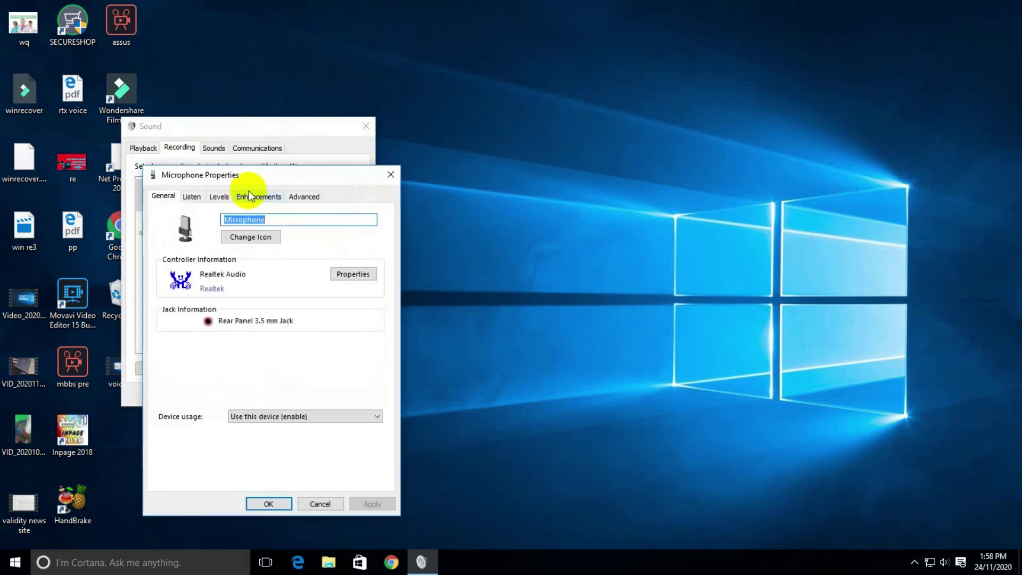
- Enable Noise Suppression and Echo Cancellation in the microphone's enhancements
click(257, 195)
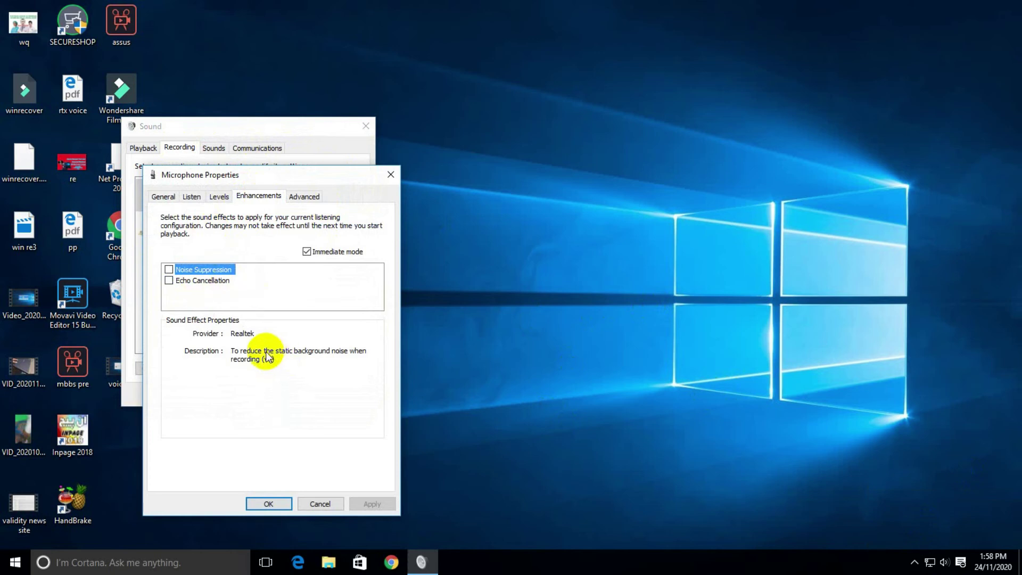
click(169, 270)
click(169, 281)
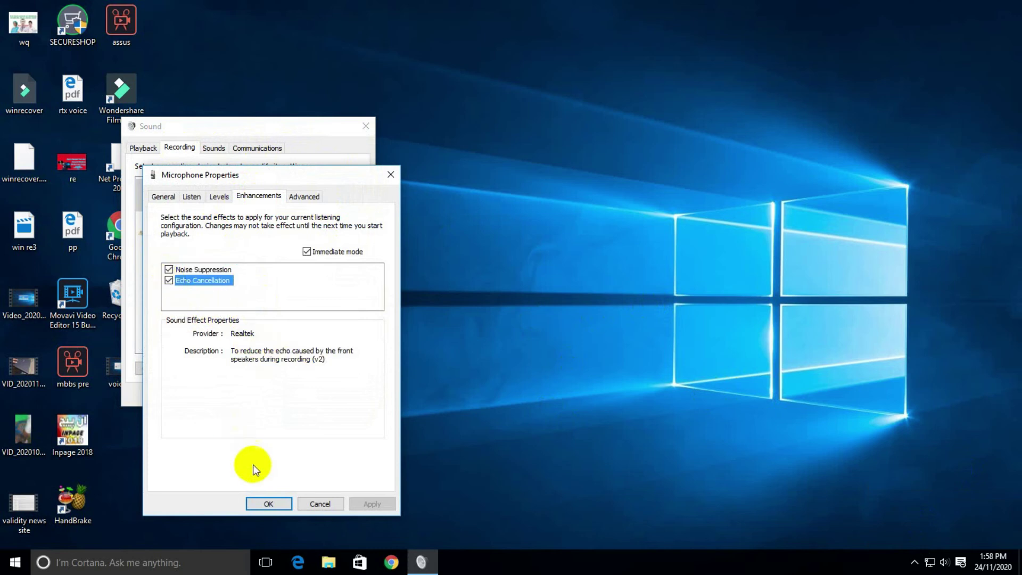
- Accept the microphone's enhancement settings and close the Sound dialog
click(267, 504)
click(243, 394)
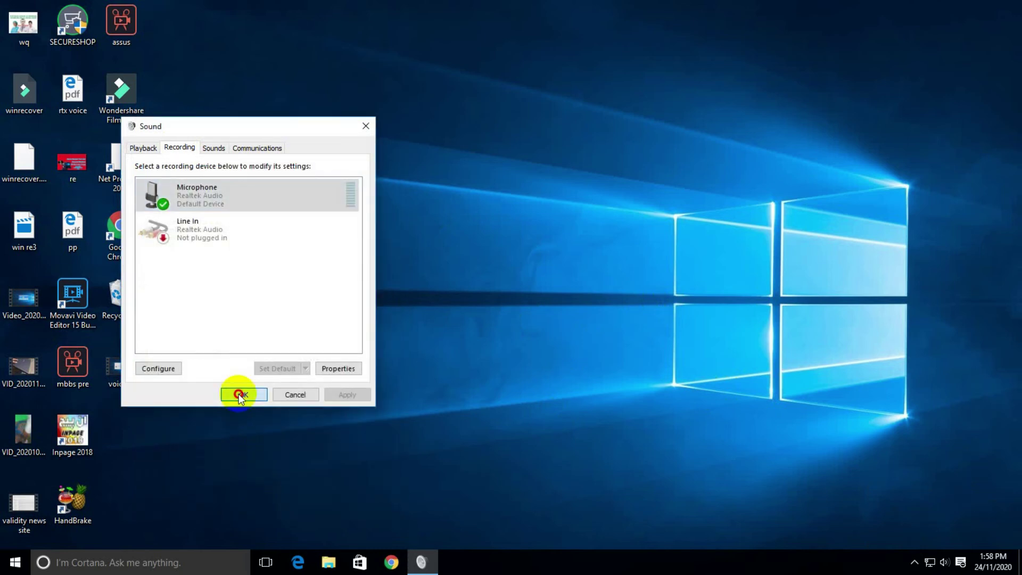
right_click(296, 269)
click(332, 305)
right_click(514, 283)
click(564, 319)
right_click(431, 258)
click(458, 296)
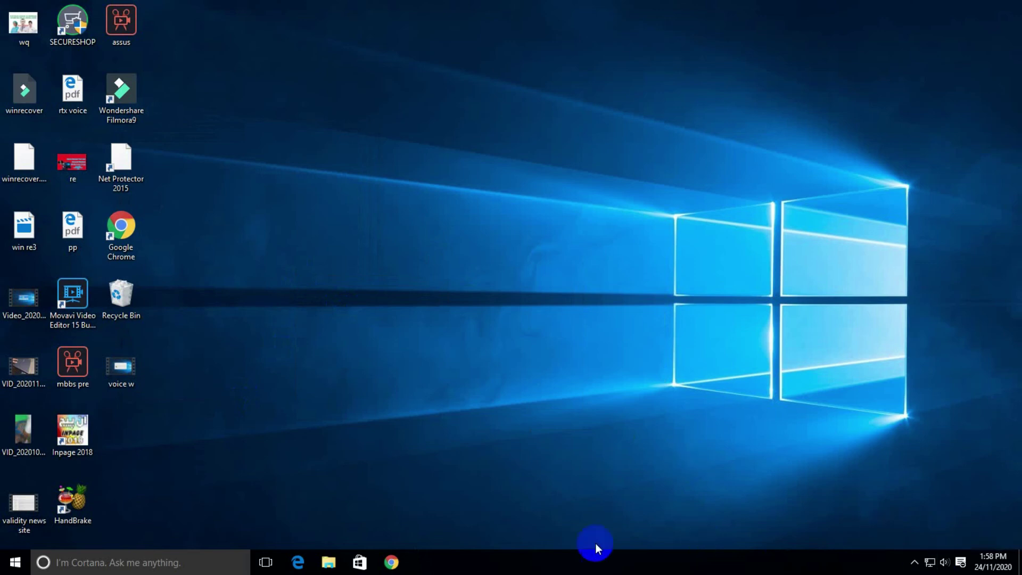
- Reopen the microphone's properties from the recording devices and disable both Noise Suppression and Echo Cancellation
right_click(944, 562)
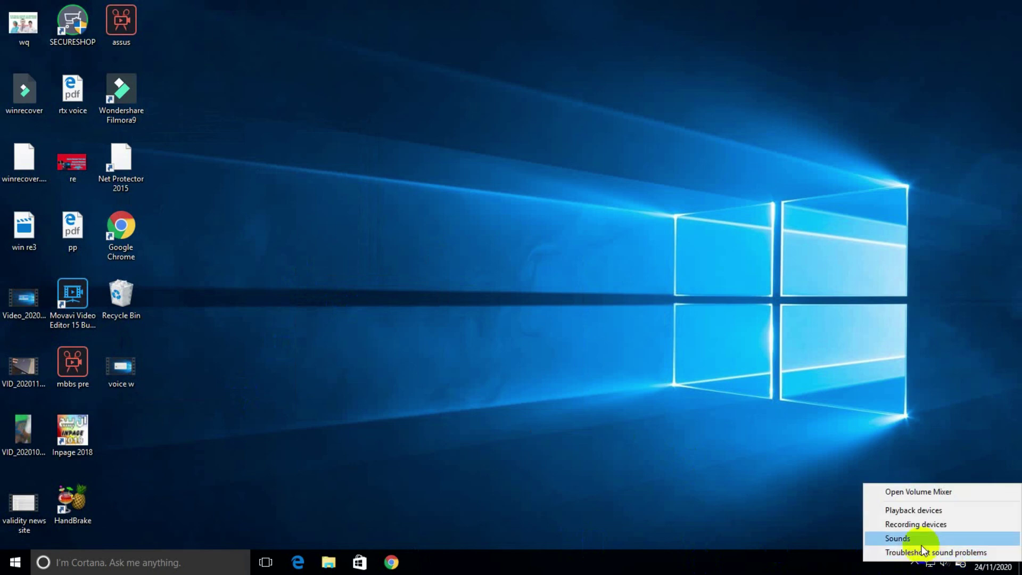
click(920, 527)
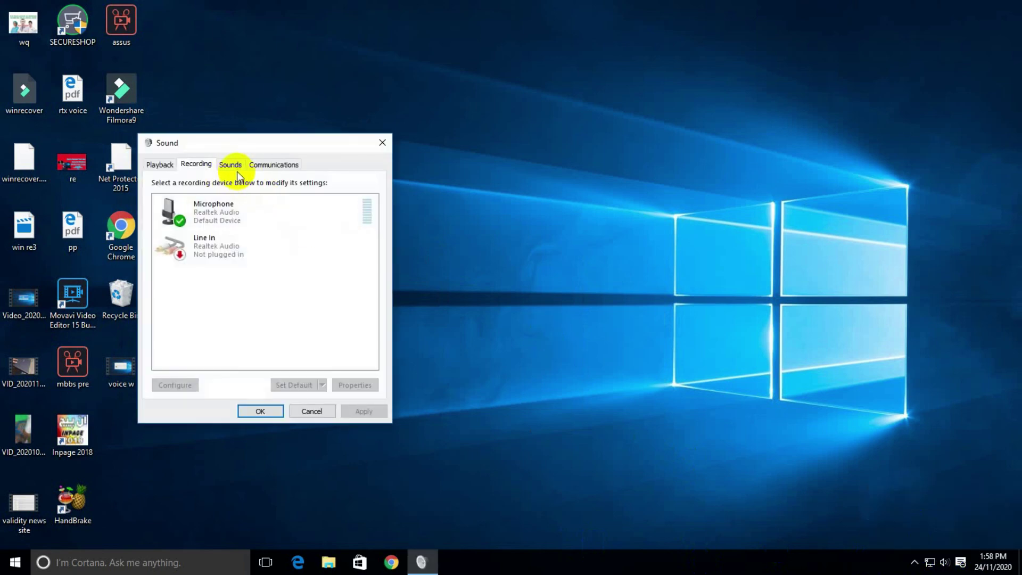
double_click(231, 202)
click(257, 214)
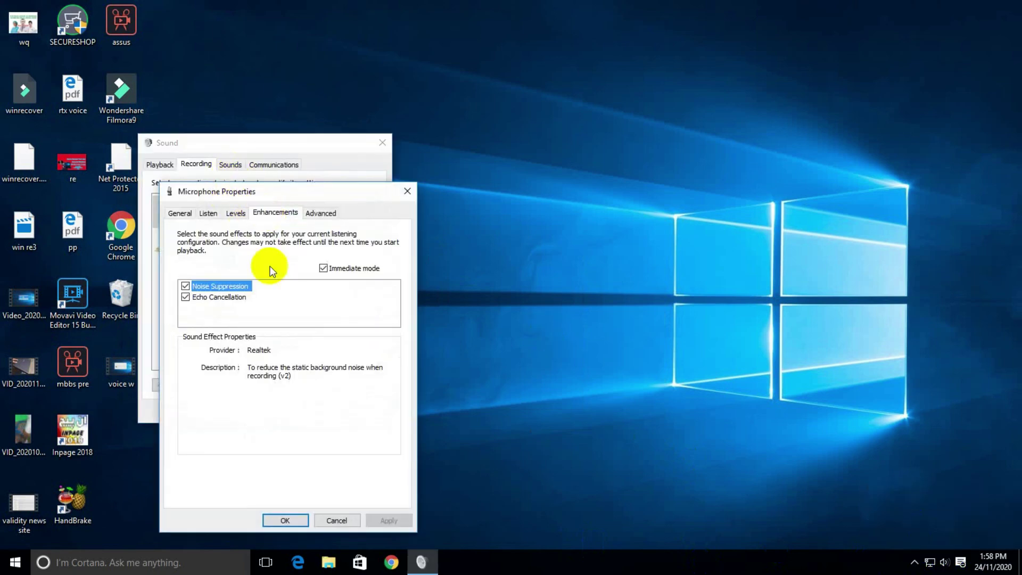
click(186, 286)
click(186, 297)
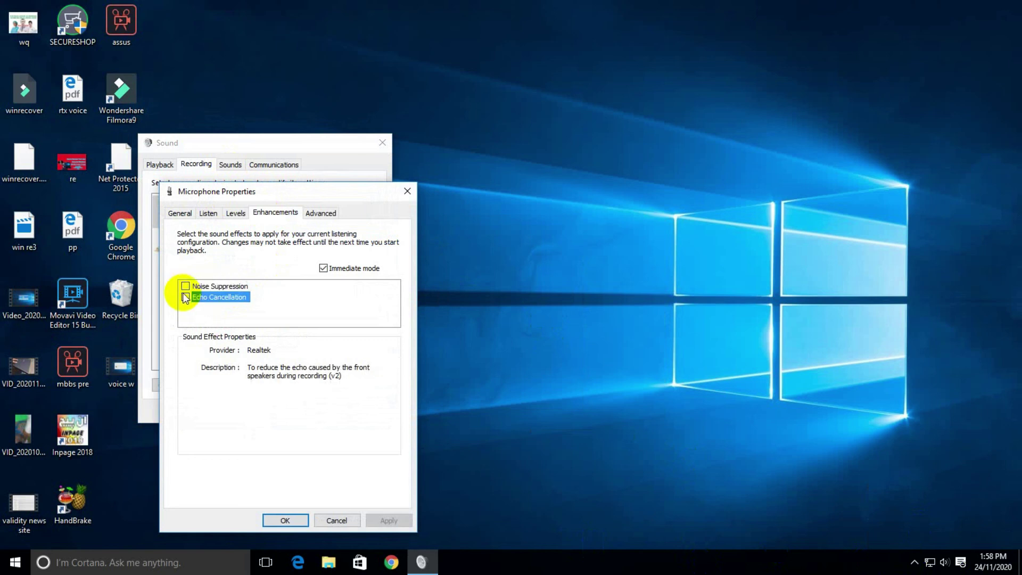
click(286, 519)
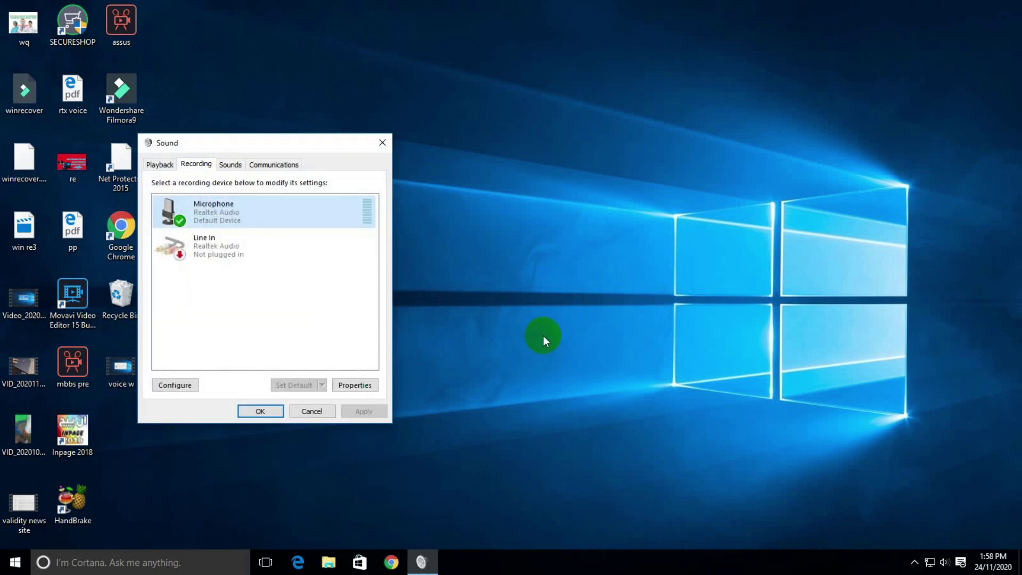
- Bring up the microphone's enhancements again and enable both Noise Suppression and Echo Cancellation
double_click(236, 214)
click(271, 213)
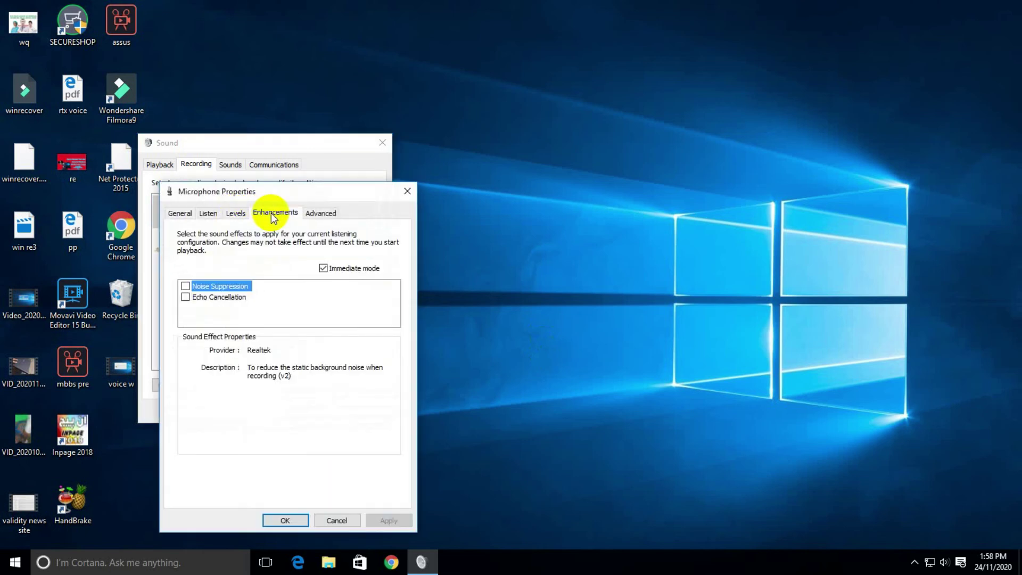
click(186, 287)
click(186, 298)
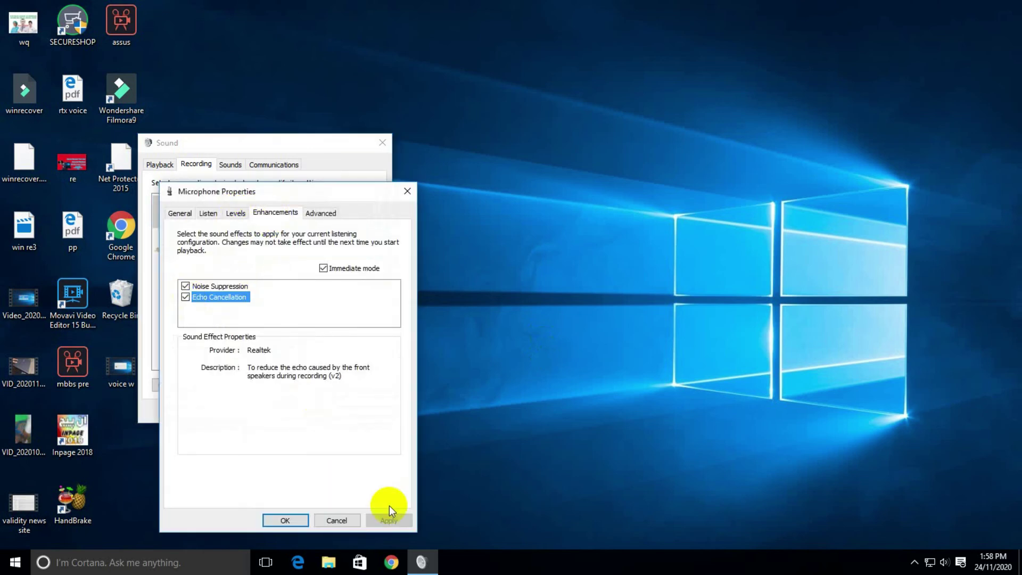
- Check the microphone's level and boost settings, and accept the properties and Sound dialogs
click(234, 213)
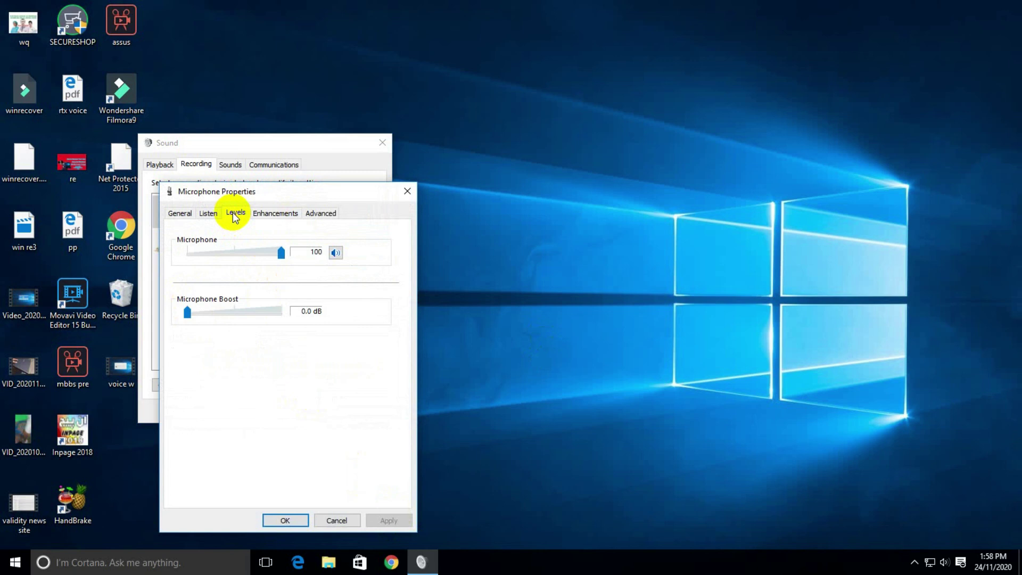
click(222, 315)
click(272, 214)
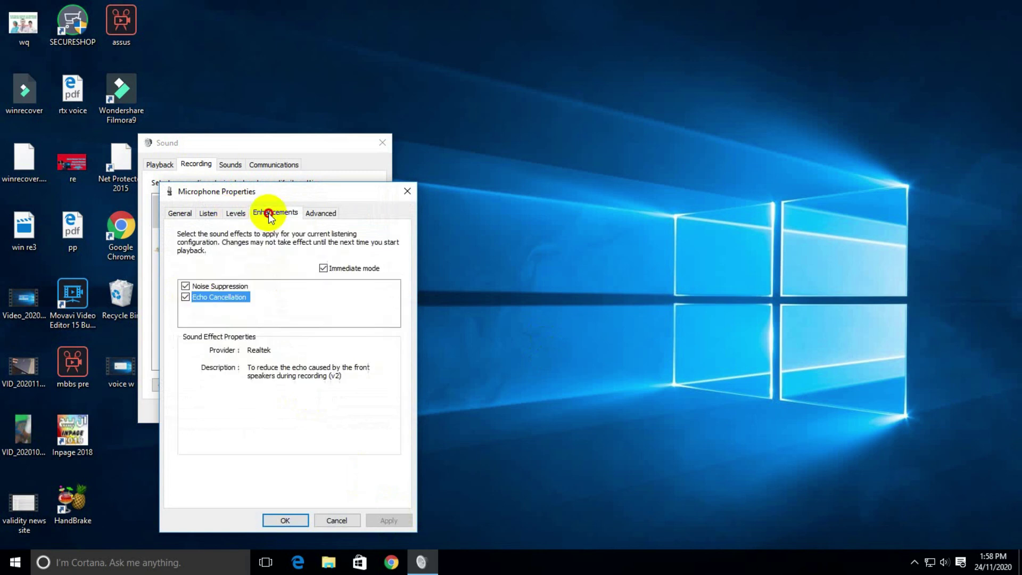
click(282, 521)
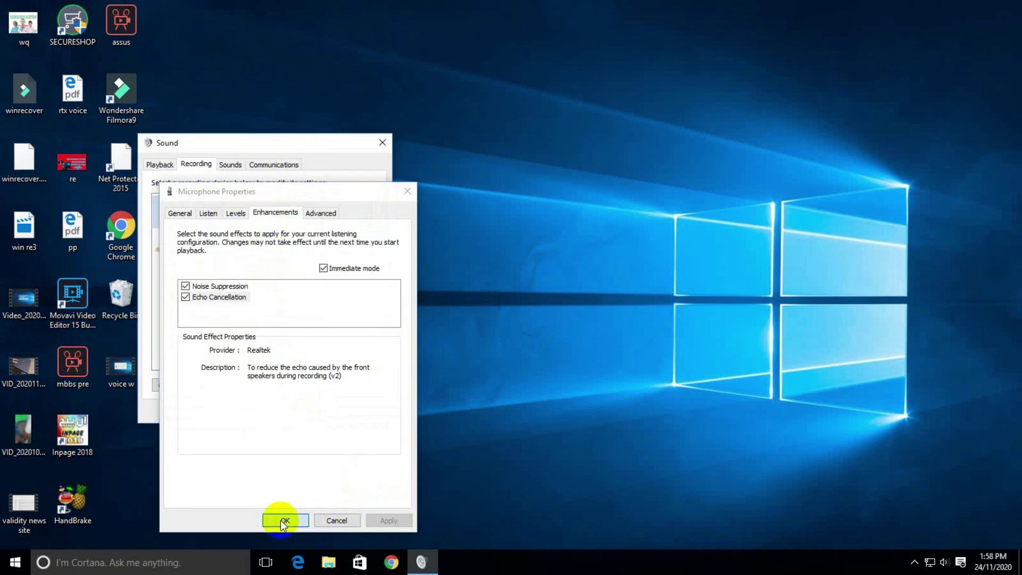
click(260, 411)
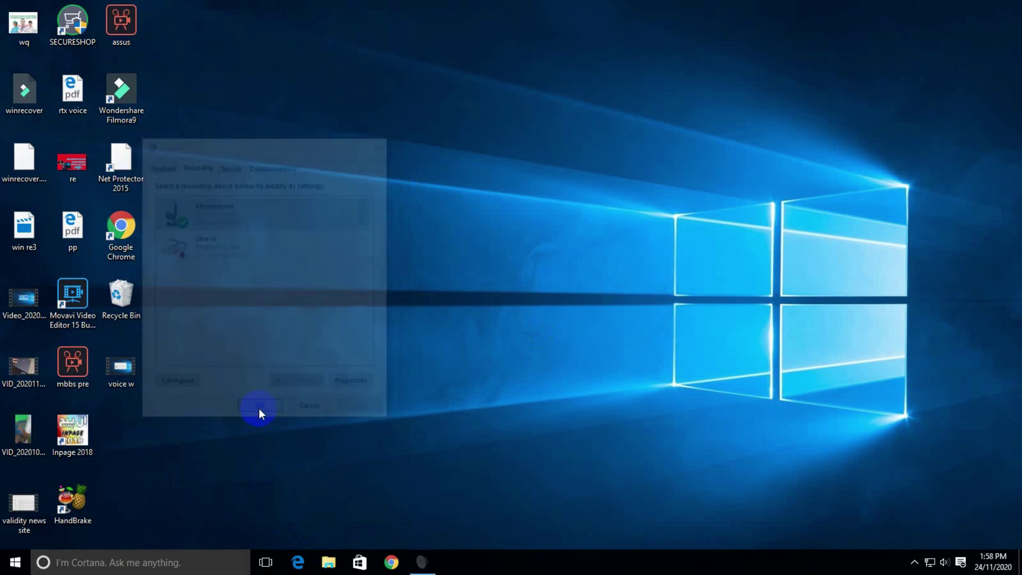
click(914, 562)
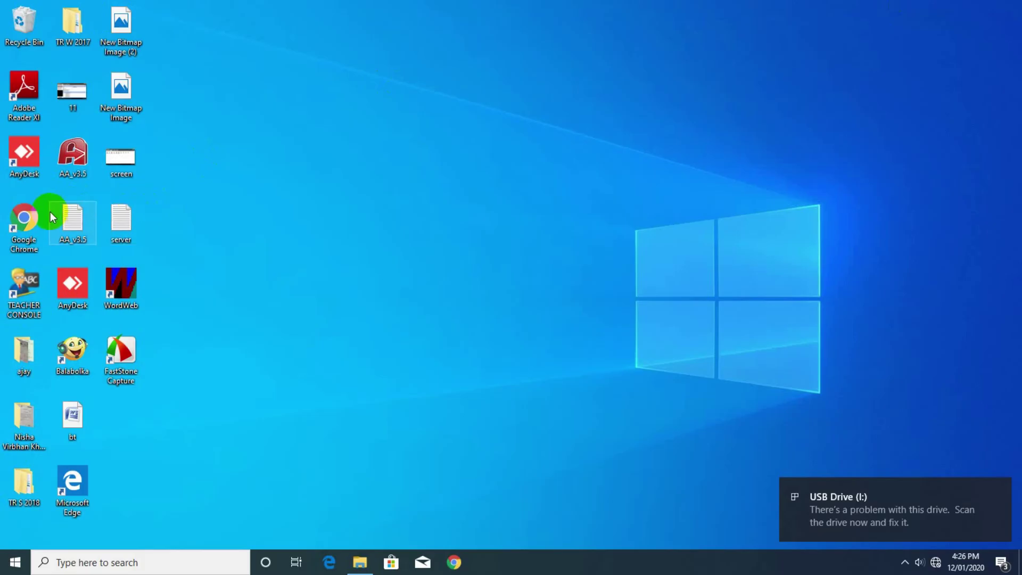
- Open Google Chrome from the desktop
click(33, 216)
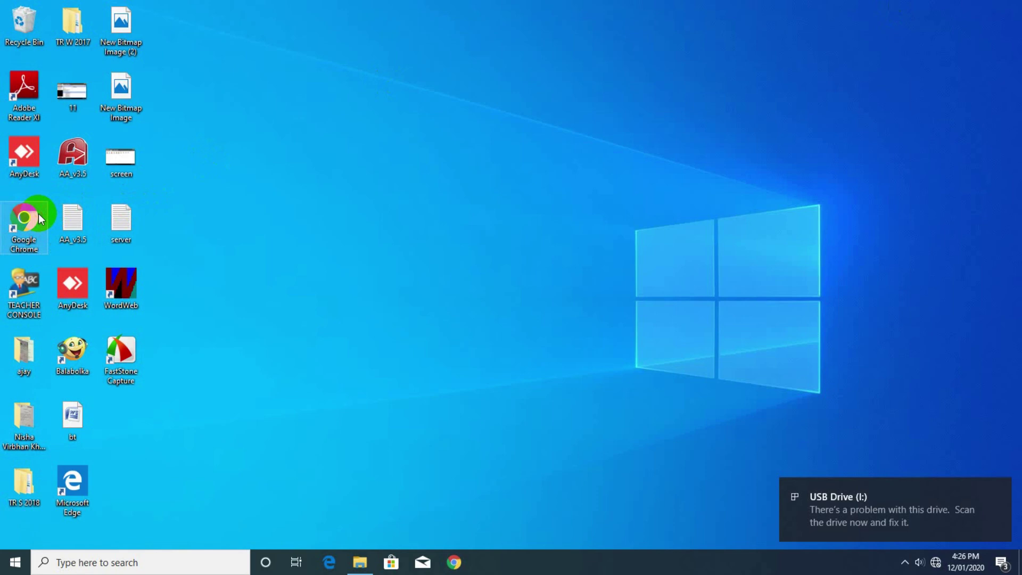